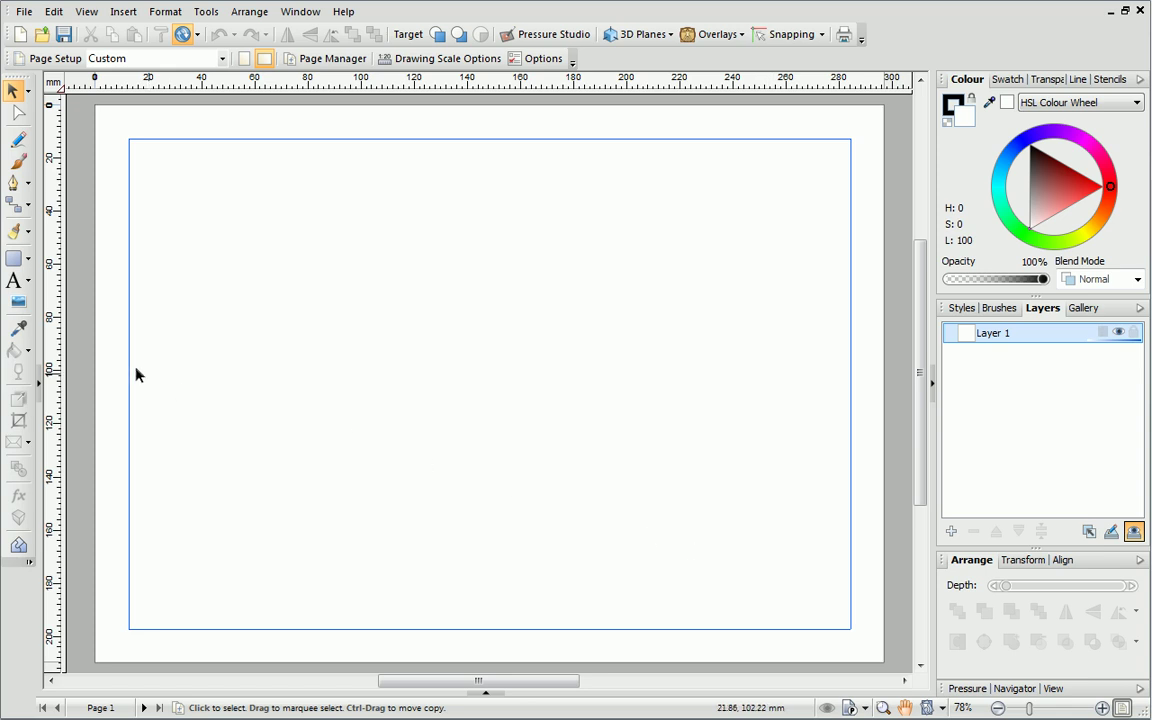
Insert 070710d0006.JPG from My Pictures and drag it onto the page at about 147.4 × 119.3 mm
{"action": "left_click", "coordinate": [19, 303]}
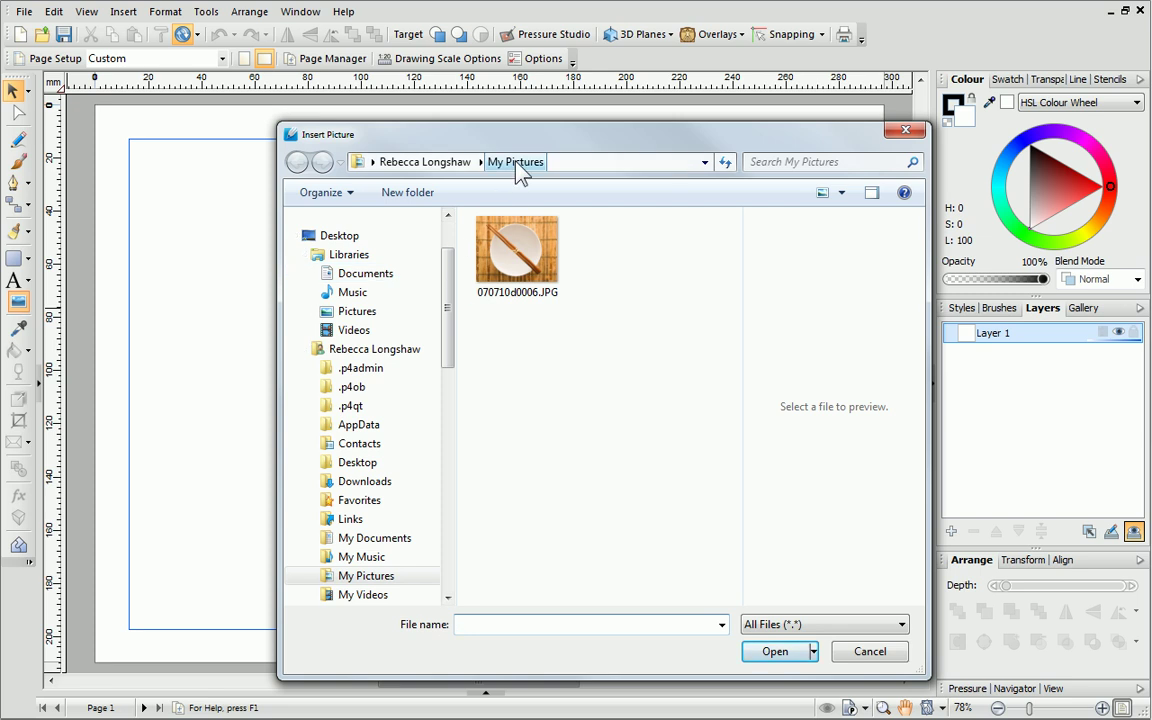
{"action": "left_click", "coordinate": [538, 236]}
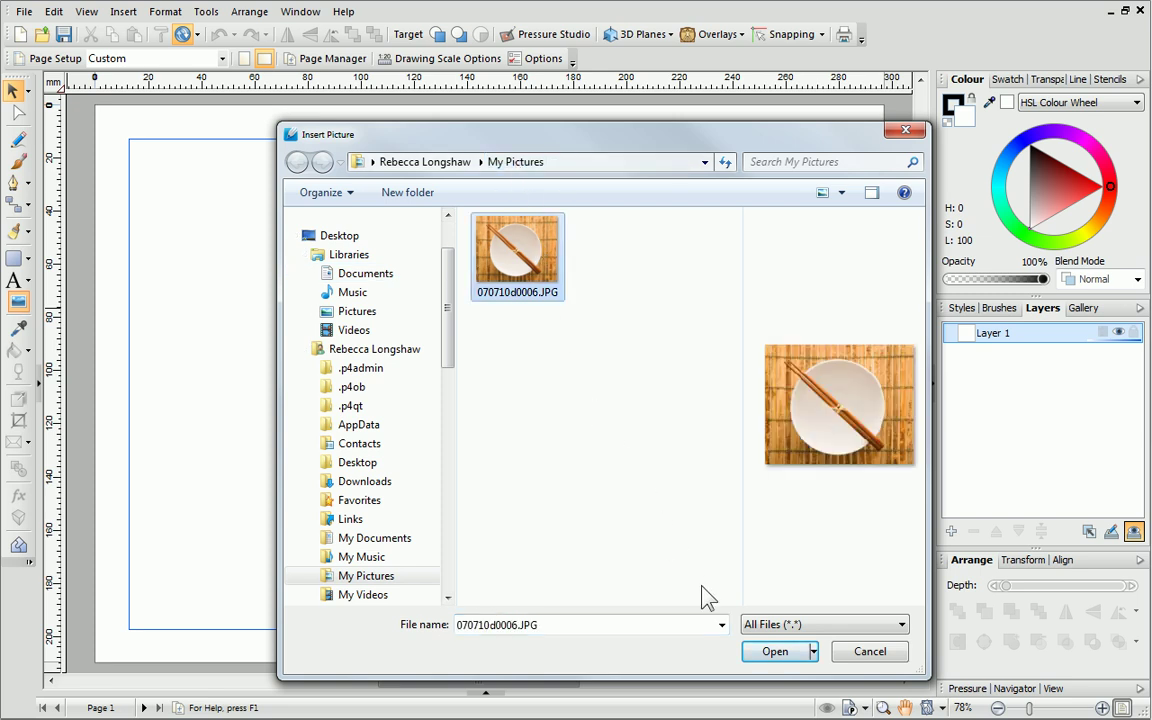
{"action": "left_click", "coordinate": [770, 652]}
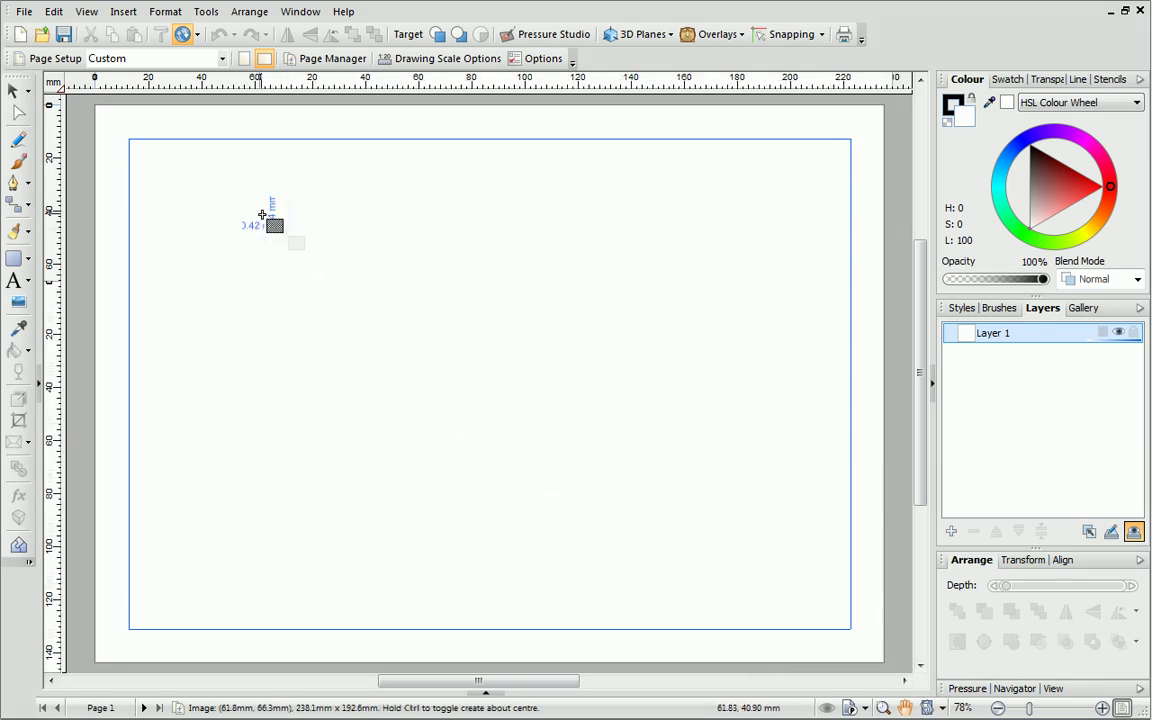
{"action": "left_click_drag", "start_coordinate": [259, 213], "coordinate": [651, 530]}
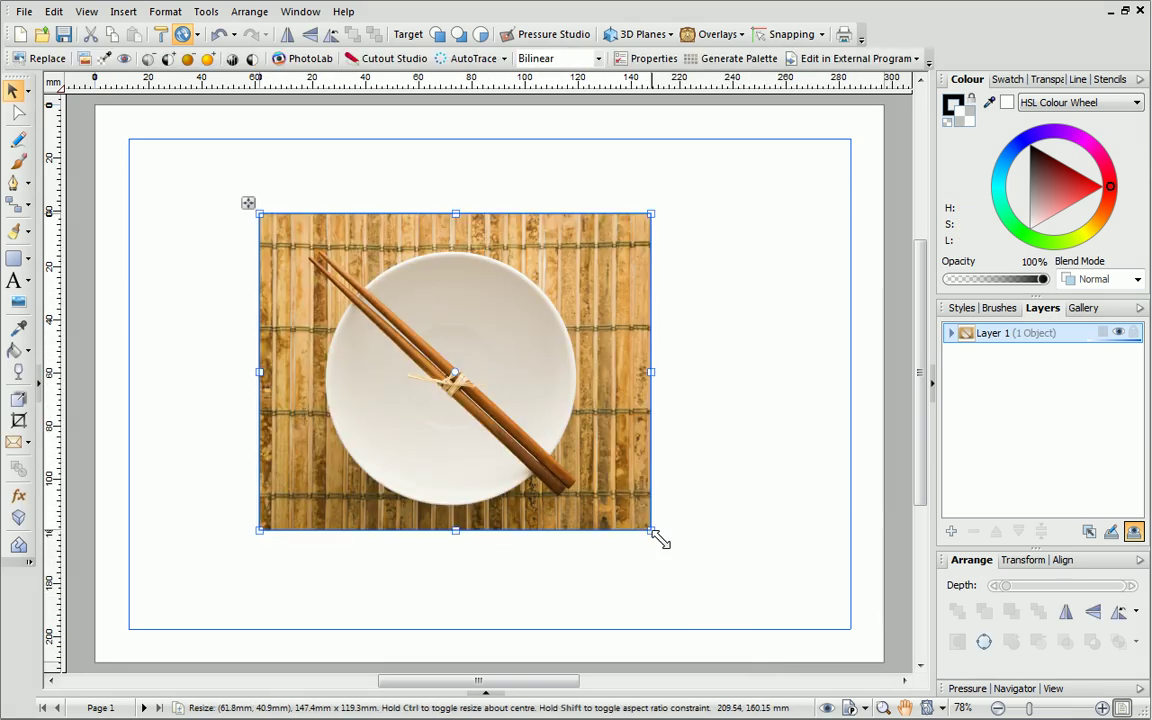
Apply the Photo Image Trace profile to the bowl photo from the AutoTrace dropdown
{"action": "left_click", "coordinate": [505, 60]}
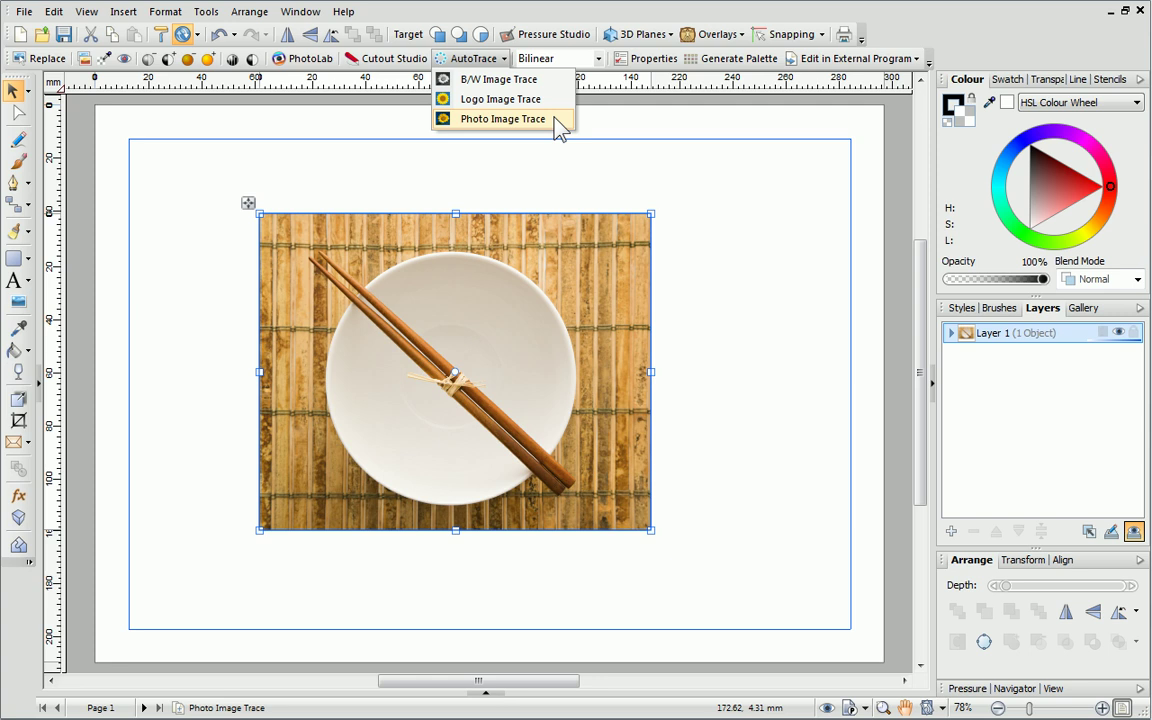
{"action": "left_click", "coordinate": [559, 121]}
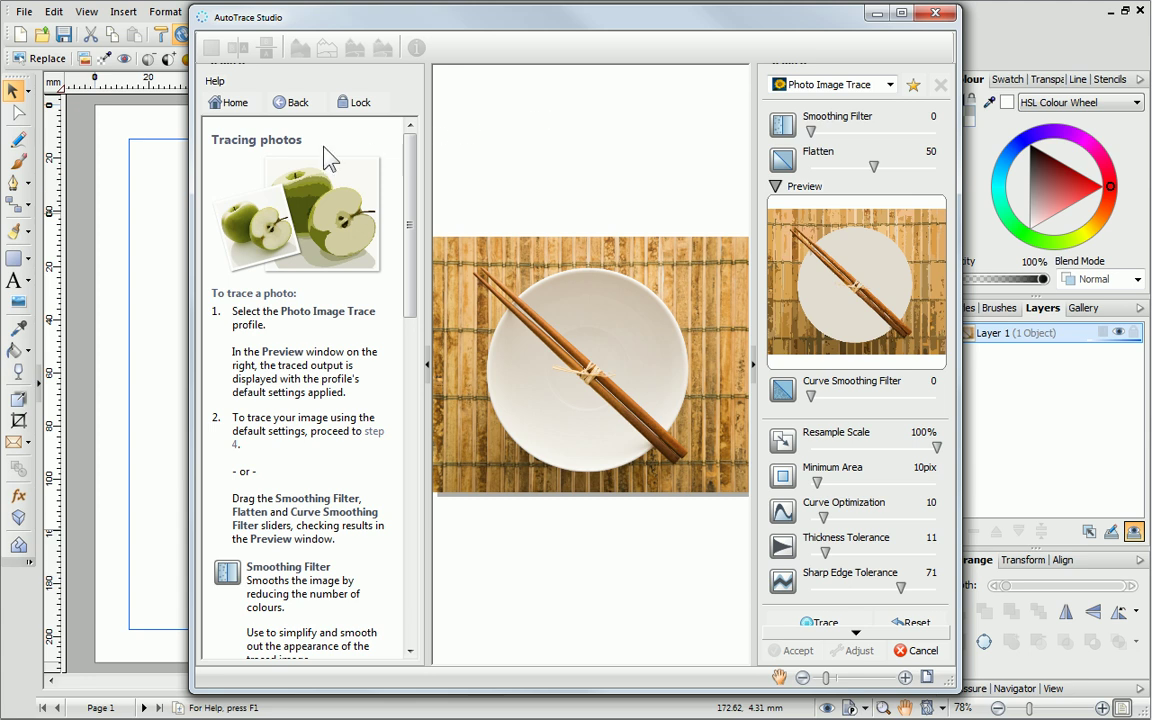
Collapse the AutoTrace Studio help pane and zoom in on the bowl photo preview
{"action": "key", "text": "ctrl+a"}
{"action": "mouse_move", "coordinate": [410, 154]}
{"action": "left_mouse_down"}
{"action": "mouse_move", "coordinate": [405, 355]}
{"action": "mouse_move", "coordinate": [422, 144]}
{"action": "left_mouse_up"}
{"action": "left_click", "coordinate": [428, 364]}
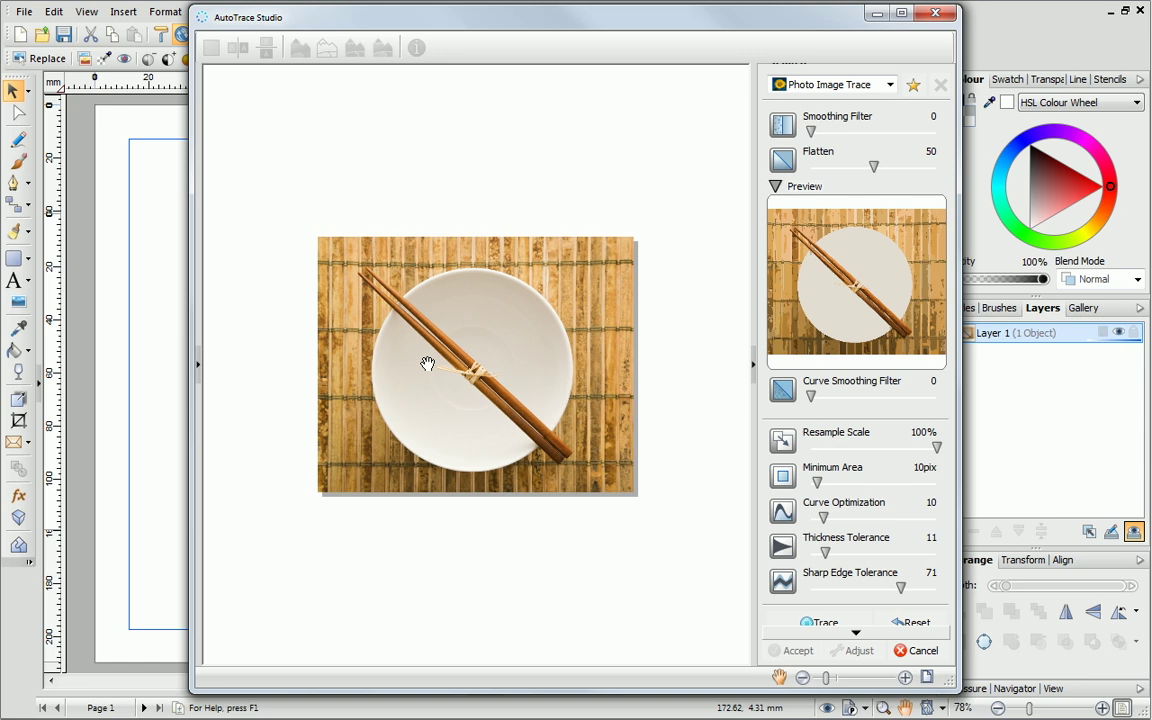
{"action": "left_click", "coordinate": [903, 678]}
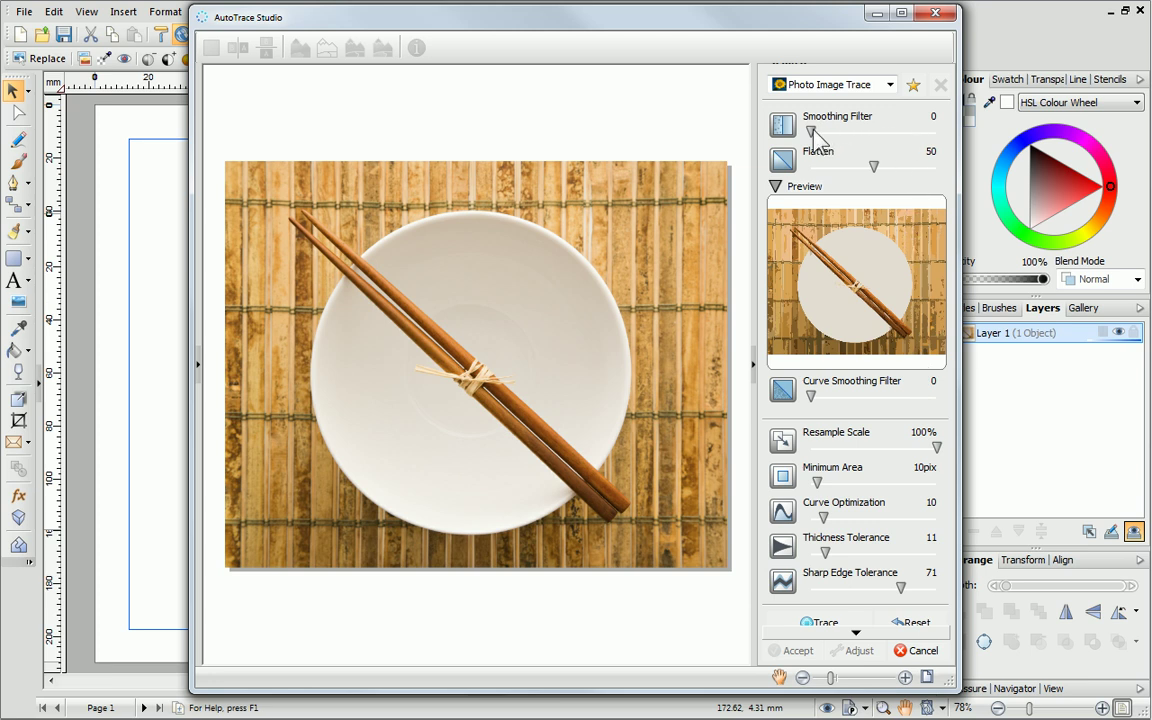
Drag the trace sliders to Smoothing Filter 76, Flatten 84 and Curve Smoothing Filter 75
{"action": "left_click_drag", "start_coordinate": [812, 131], "coordinate": [907, 143]}
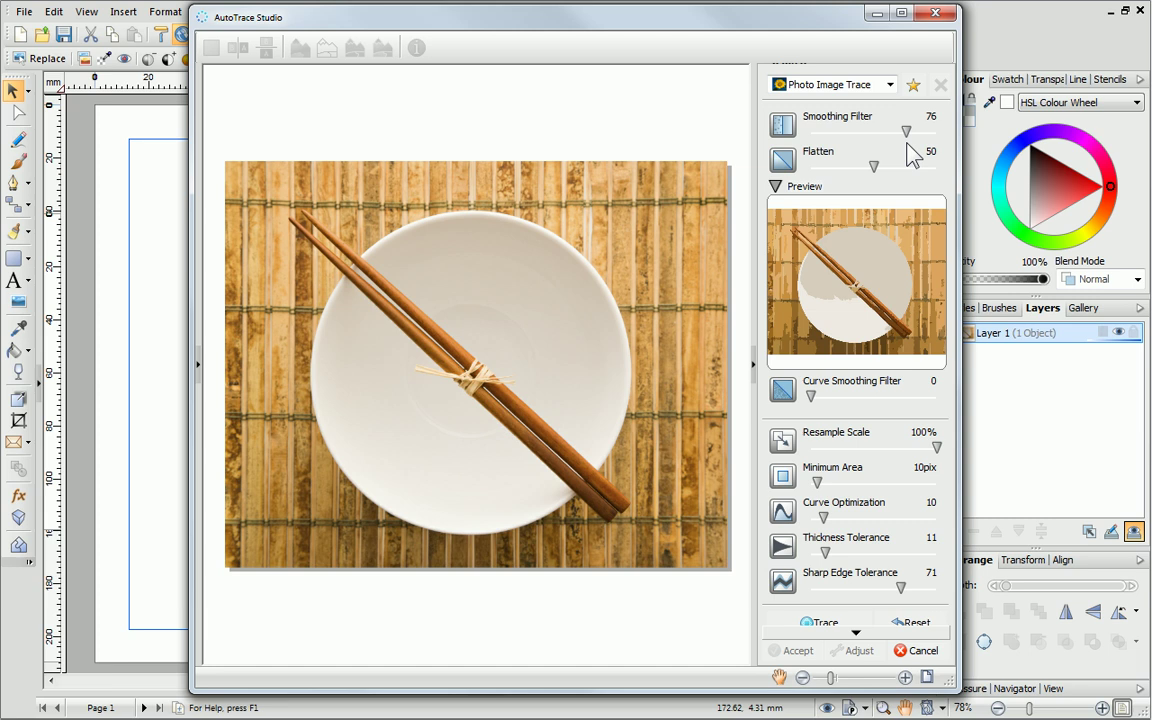
{"action": "left_click_drag", "start_coordinate": [874, 167], "coordinate": [814, 175]}
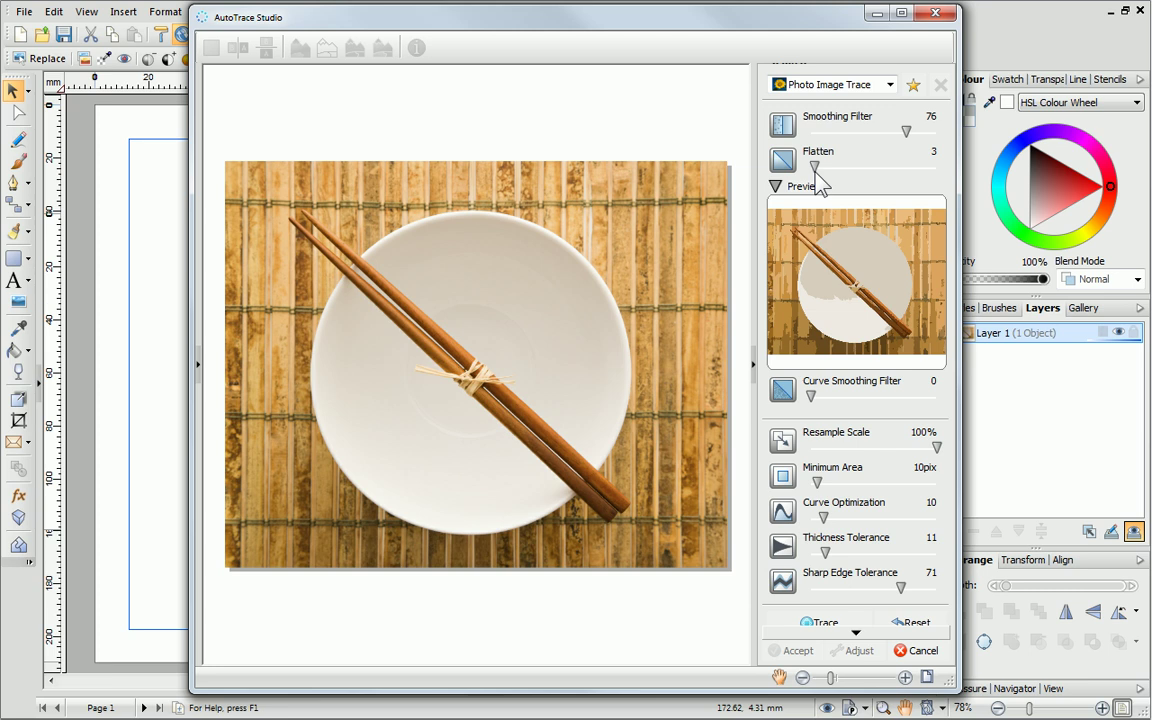
{"action": "left_click_drag", "start_coordinate": [818, 167], "coordinate": [918, 177]}
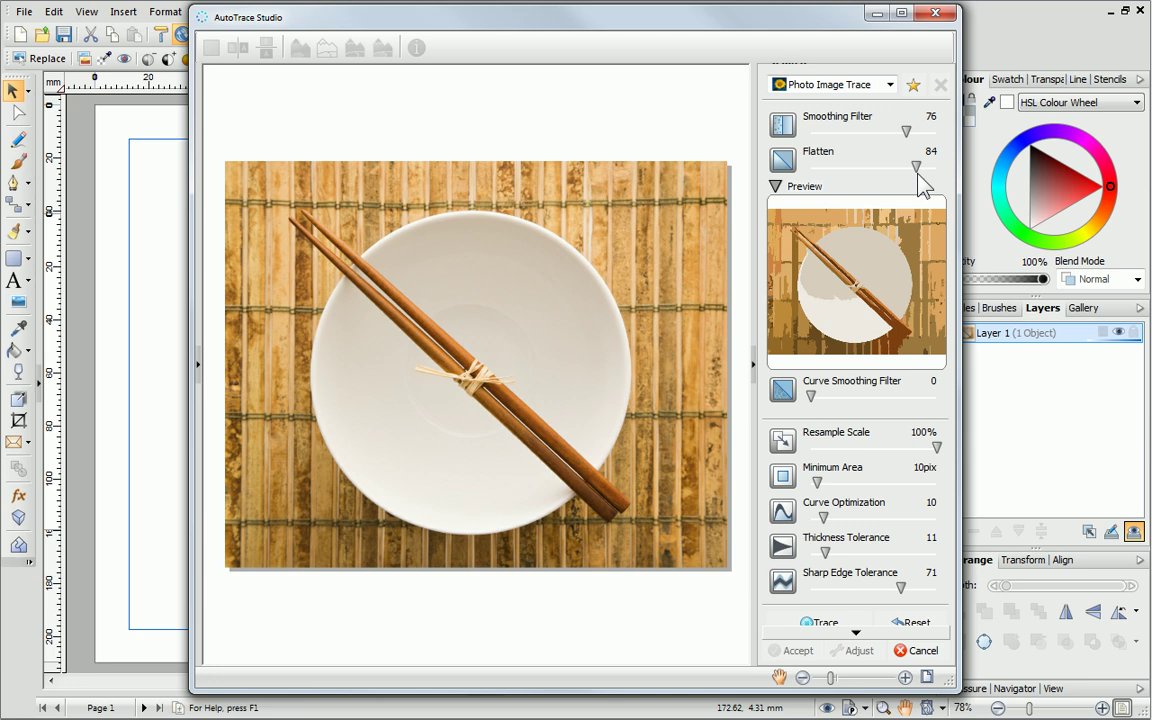
{"action": "left_click_drag", "start_coordinate": [810, 396], "coordinate": [895, 398]}
Trace the photo, compare it split vertically with the original, then set Smoothing 11, Flatten 12
{"action": "left_click", "coordinate": [828, 625]}
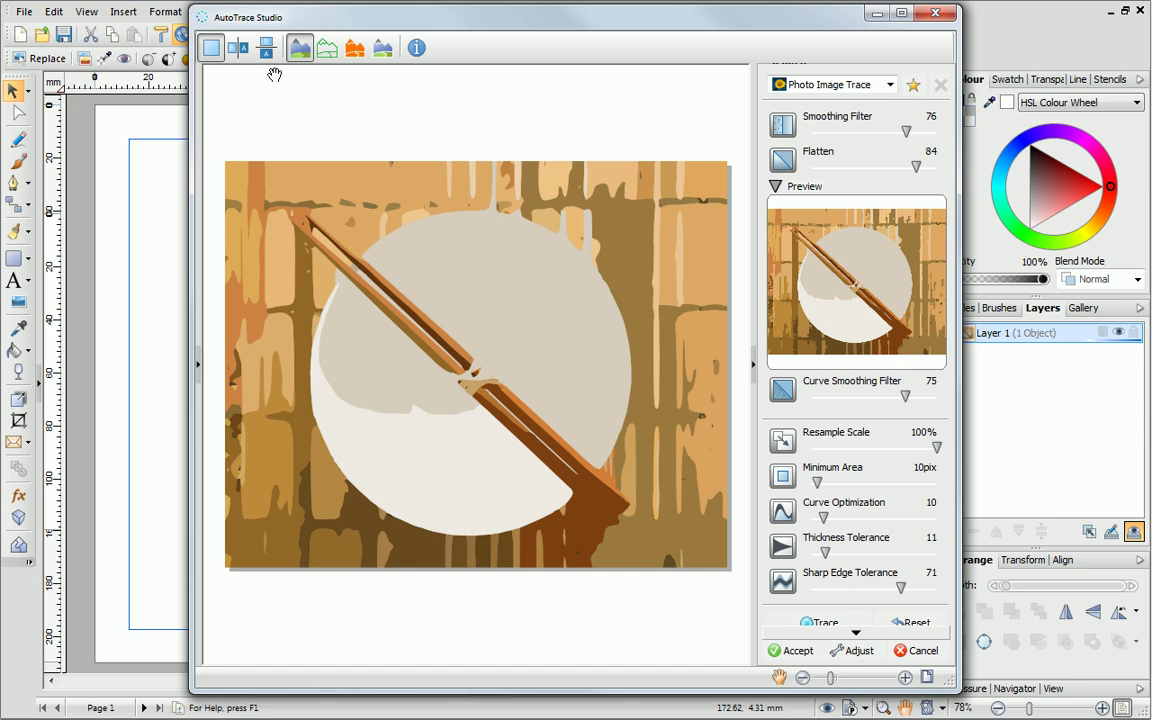
{"action": "left_click", "coordinate": [241, 55]}
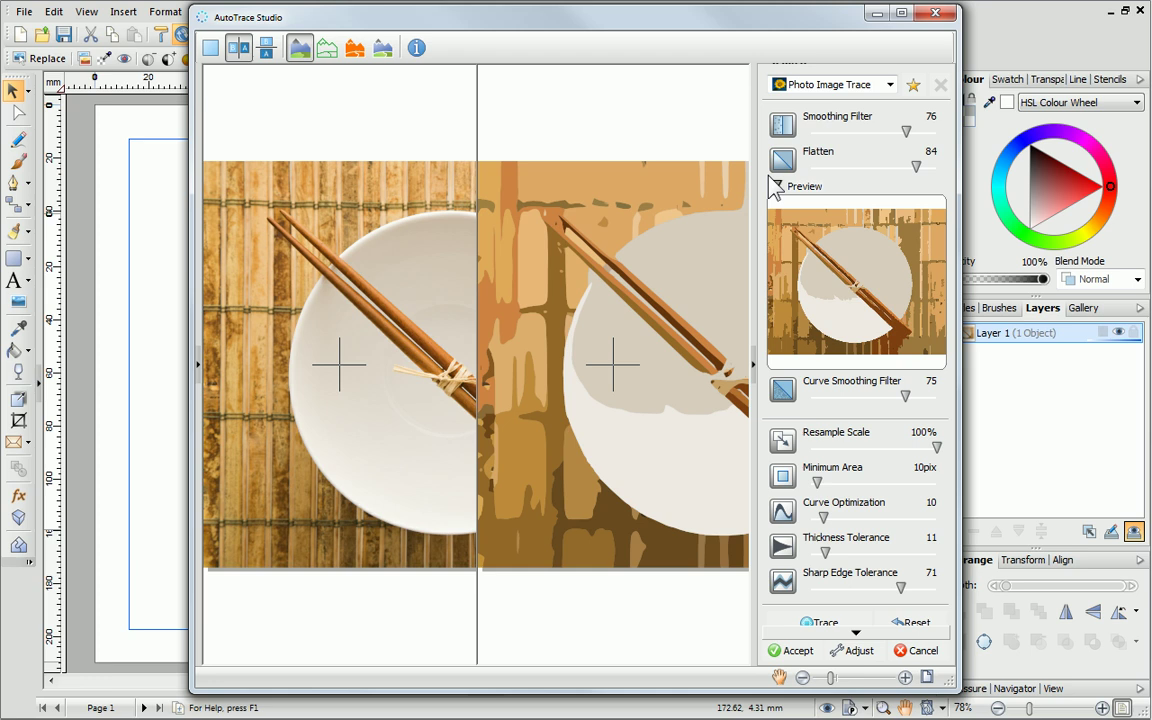
{"action": "left_click_drag", "start_coordinate": [905, 131], "coordinate": [825, 131]}
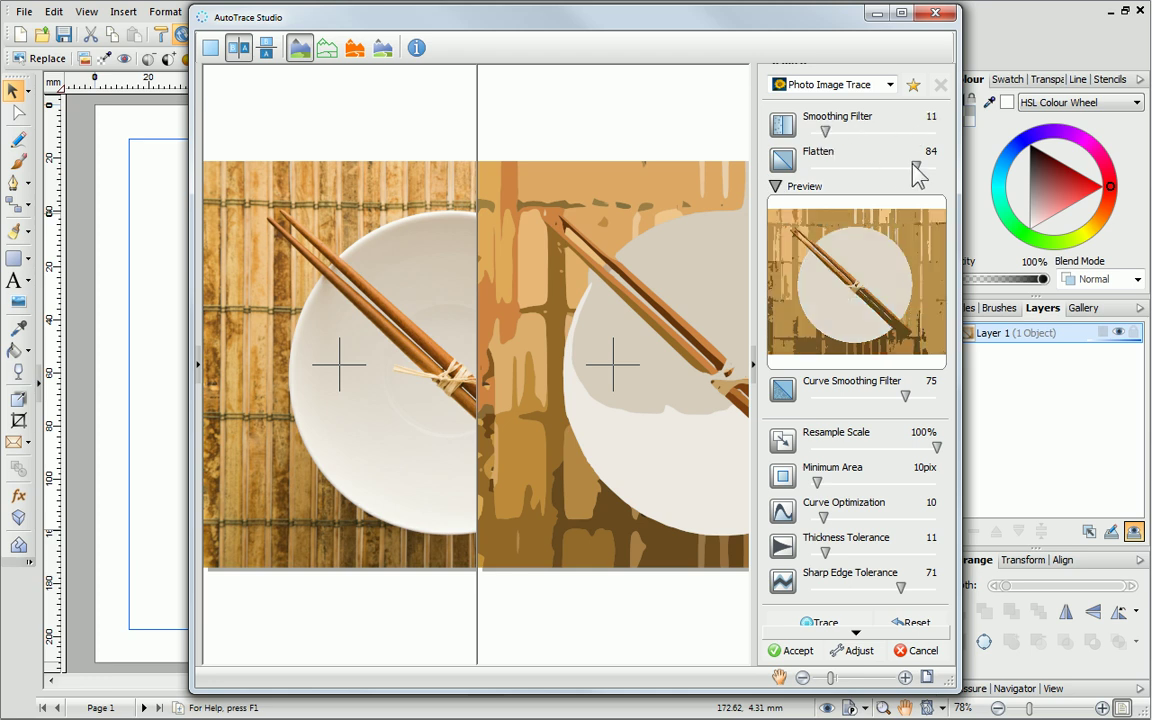
{"action": "left_click_drag", "start_coordinate": [915, 167], "coordinate": [827, 167]}
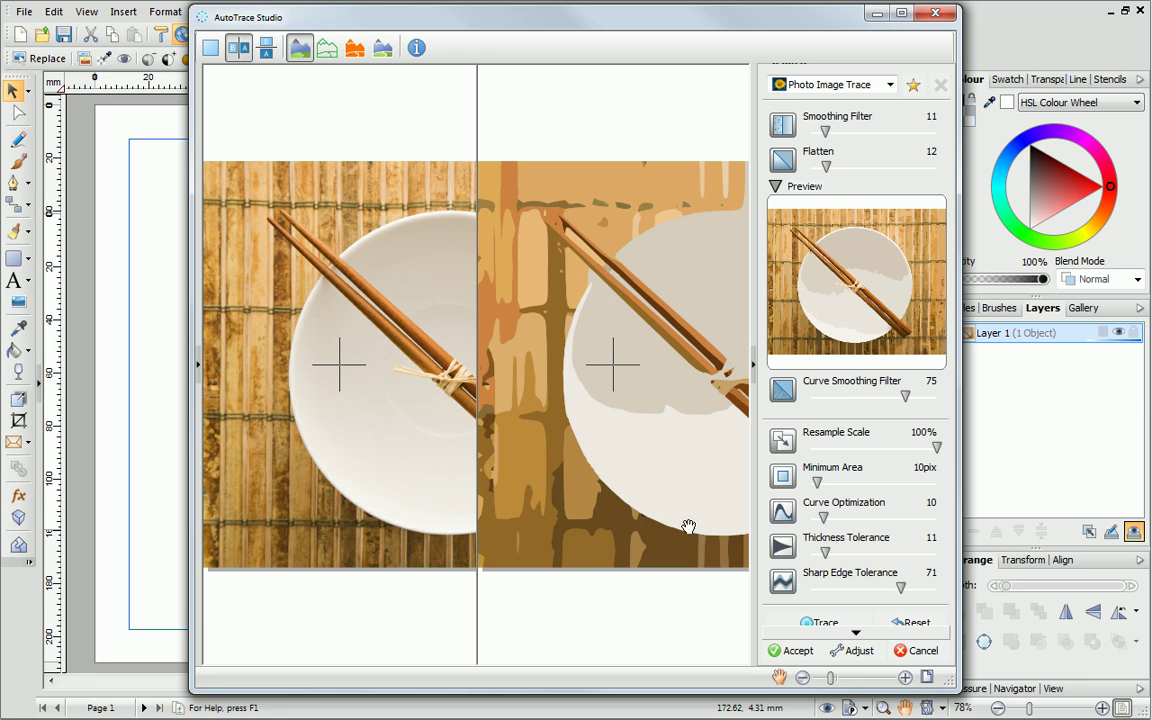
Re-trace with the lighter settings, view the Adjust tools, and accept the vector trace onto the page
{"action": "left_click", "coordinate": [806, 620]}
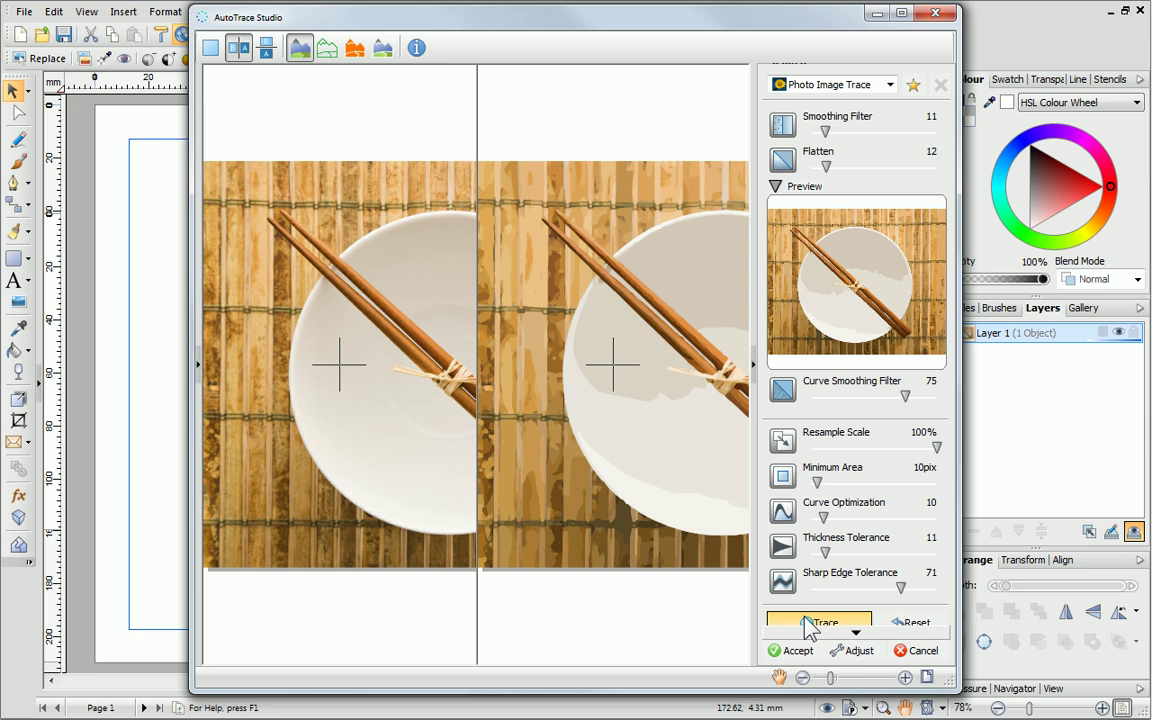
{"action": "left_click", "coordinate": [847, 656]}
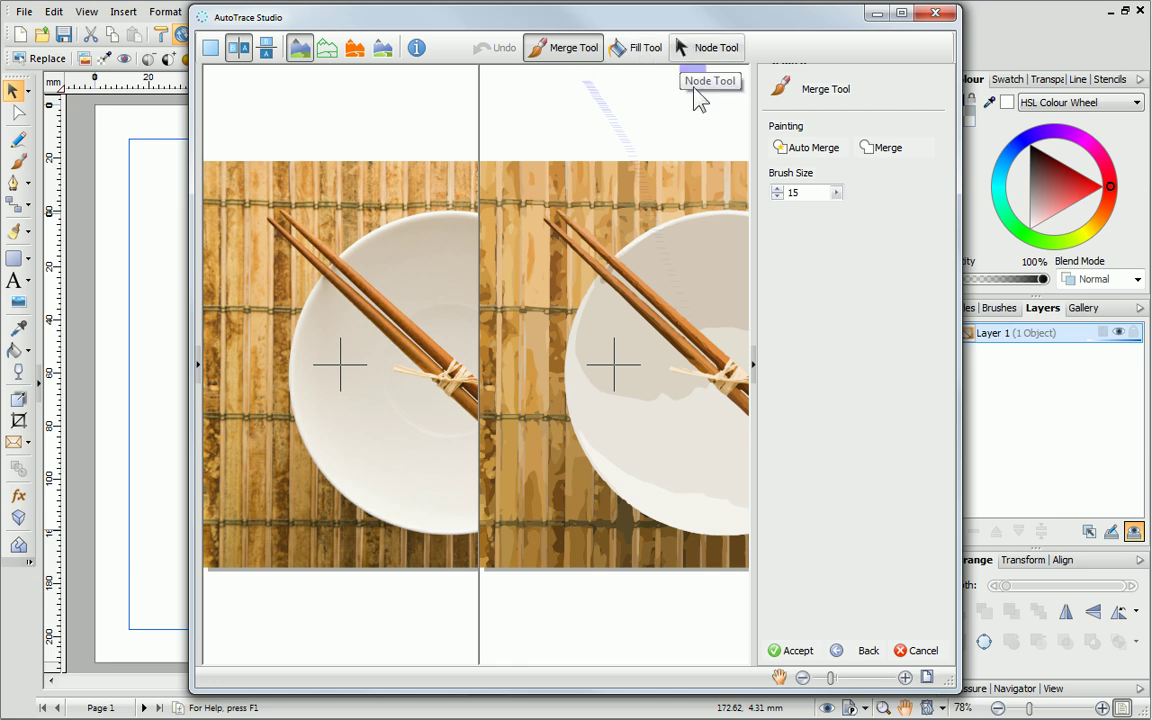
{"action": "left_click", "coordinate": [787, 650]}
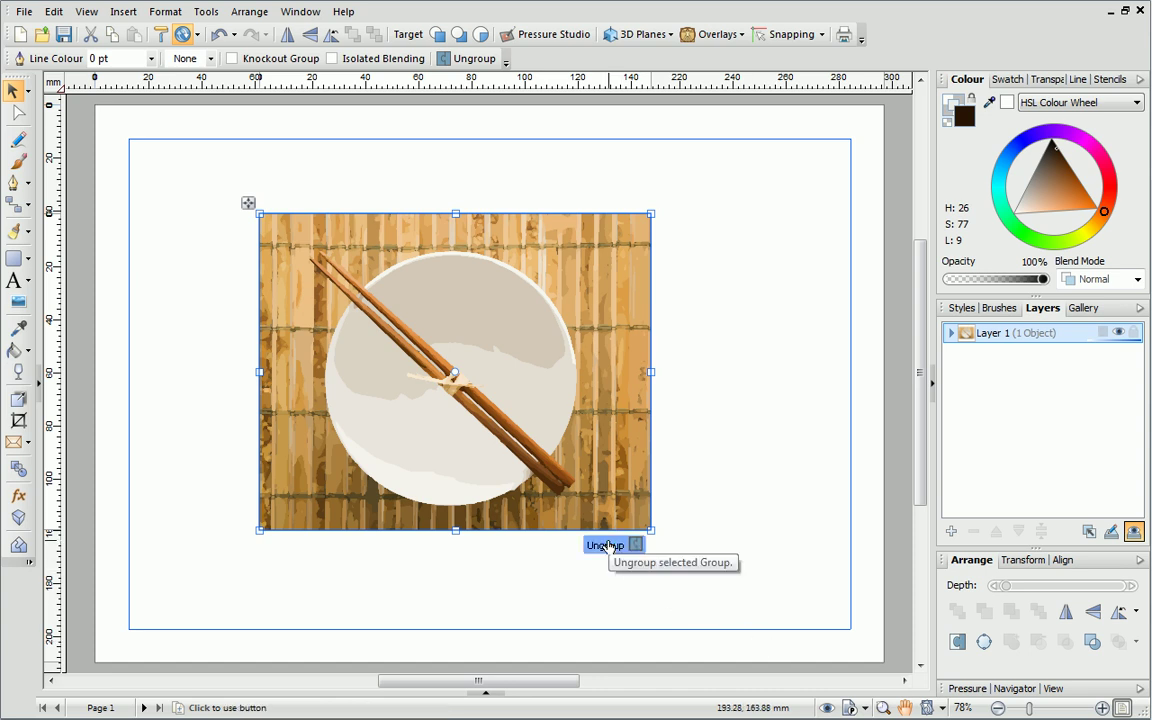
Ungroup the traced picture into separate shapes and zoom the page to 100%
{"action": "left_click", "coordinate": [607, 546]}
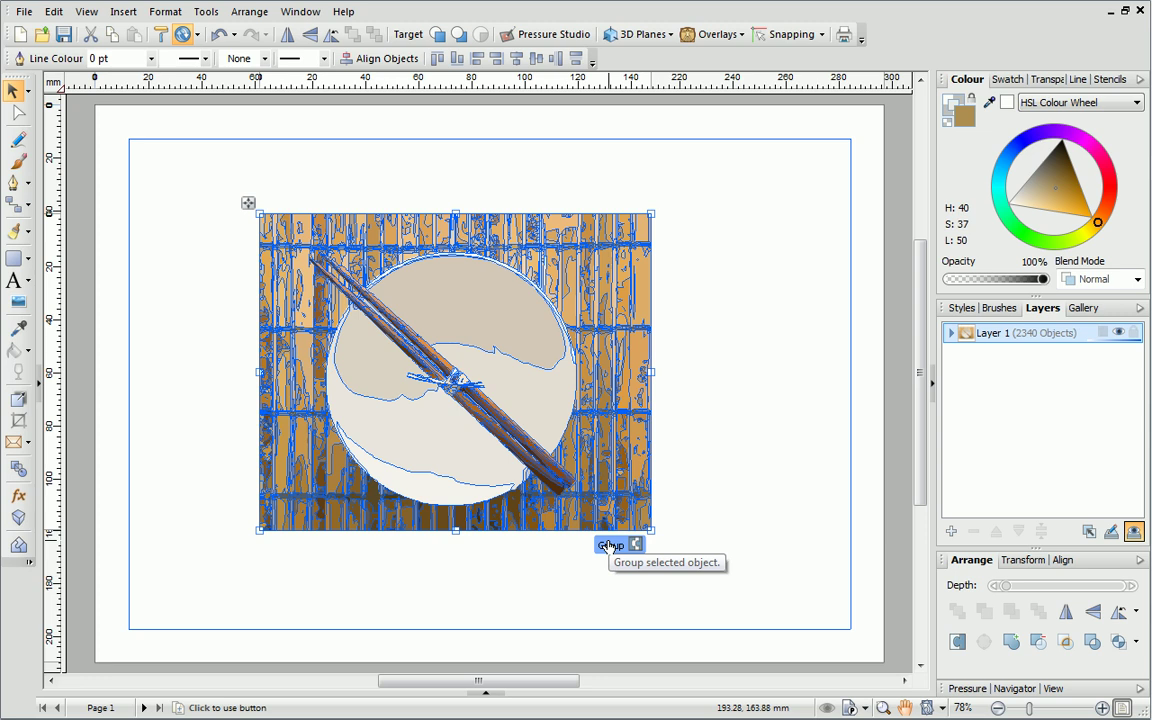
{"action": "left_click", "coordinate": [610, 545]}
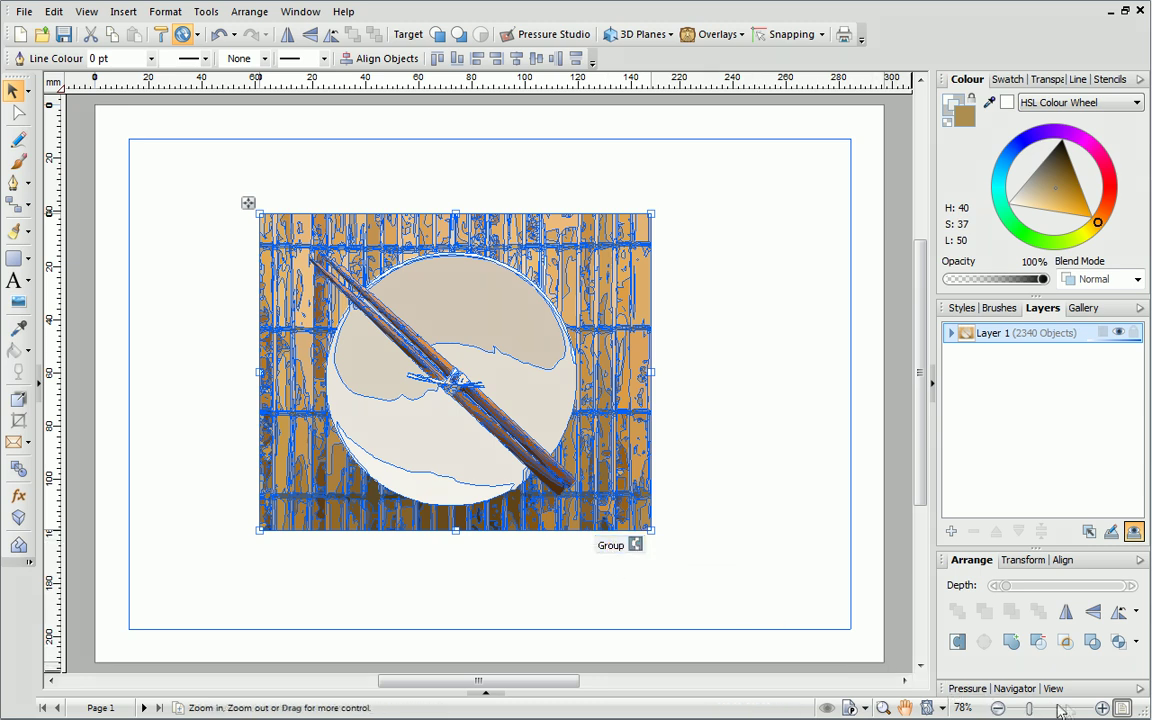
{"action": "left_click", "coordinate": [1101, 707]}
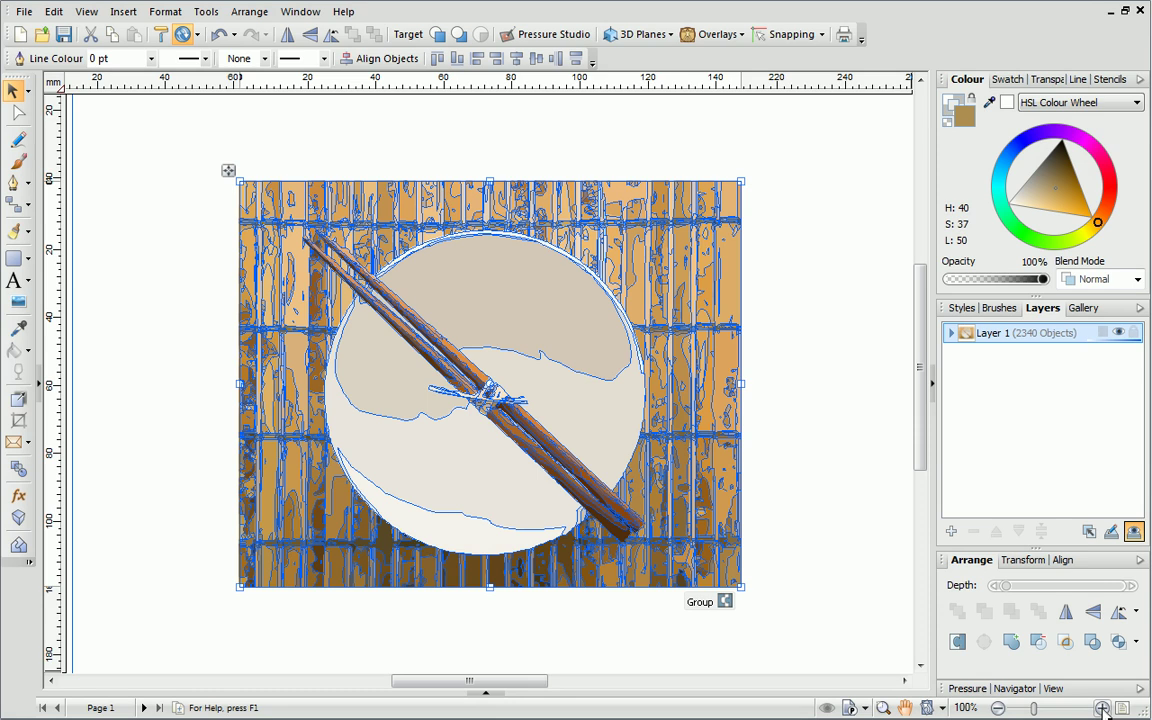
Resize the plate's grey shadow shape, then marquee-select every traced shape
{"action": "left_click", "coordinate": [800, 577]}
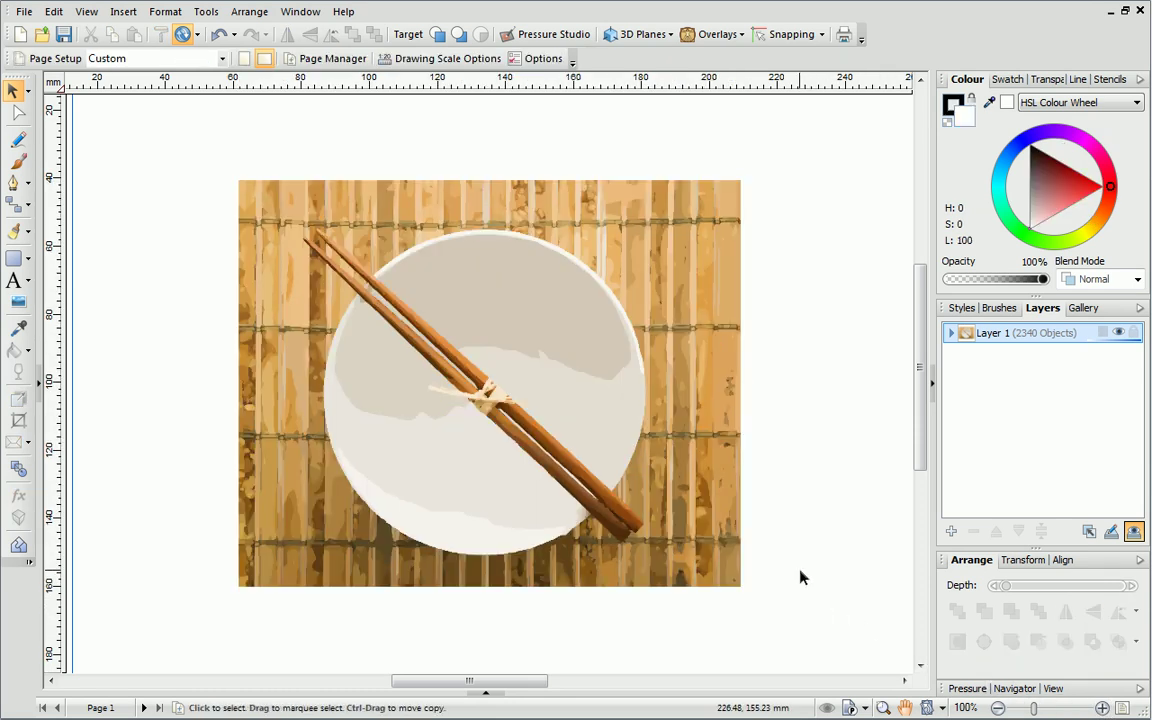
{"action": "left_click", "coordinate": [625, 352]}
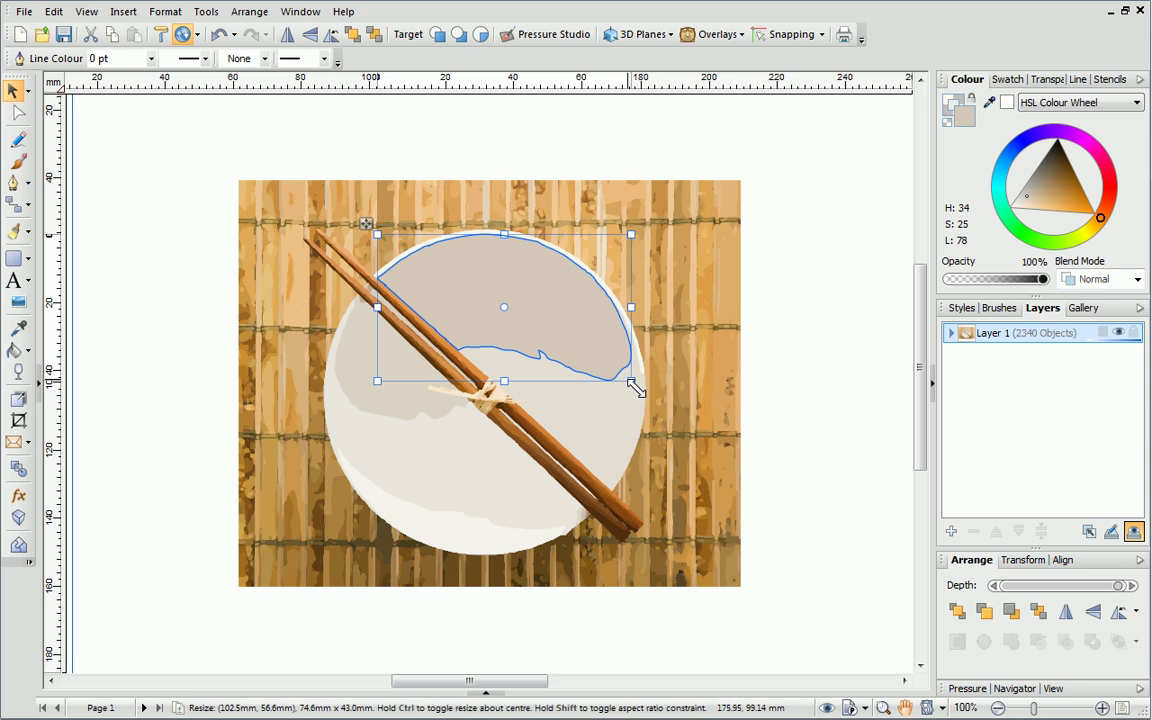
{"action": "mouse_move", "coordinate": [636, 389]}
{"action": "left_mouse_down"}
{"action": "mouse_move", "coordinate": [738, 522]}
{"action": "mouse_move", "coordinate": [637, 393]}
{"action": "left_mouse_up"}
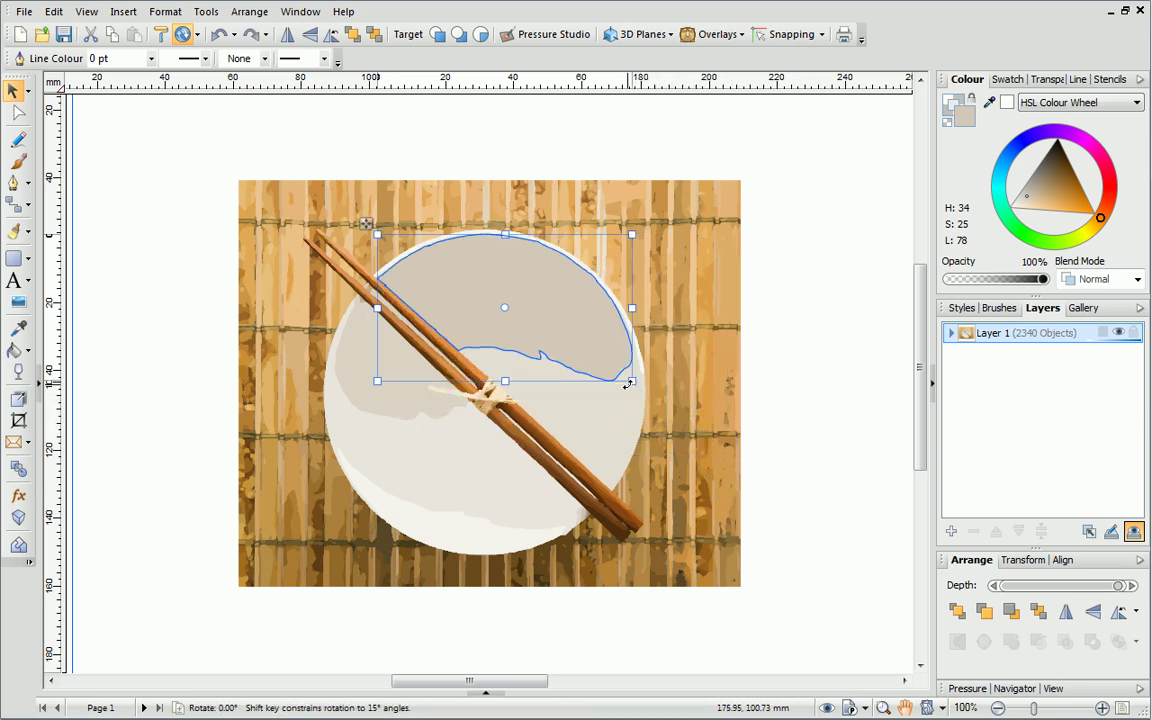
{"action": "left_click_drag", "start_coordinate": [190, 122], "coordinate": [795, 651]}
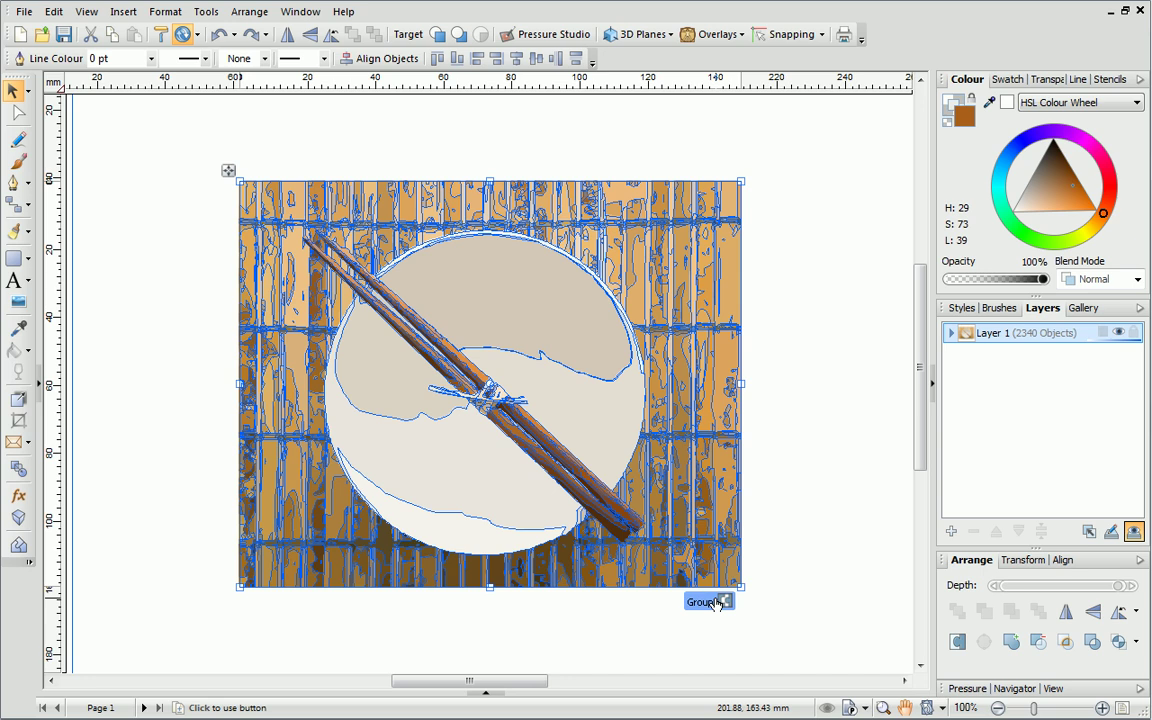
Group the traced shapes into one object and place Seasons-gallery leaves at the bottom-left corner
{"action": "left_click", "coordinate": [724, 601]}
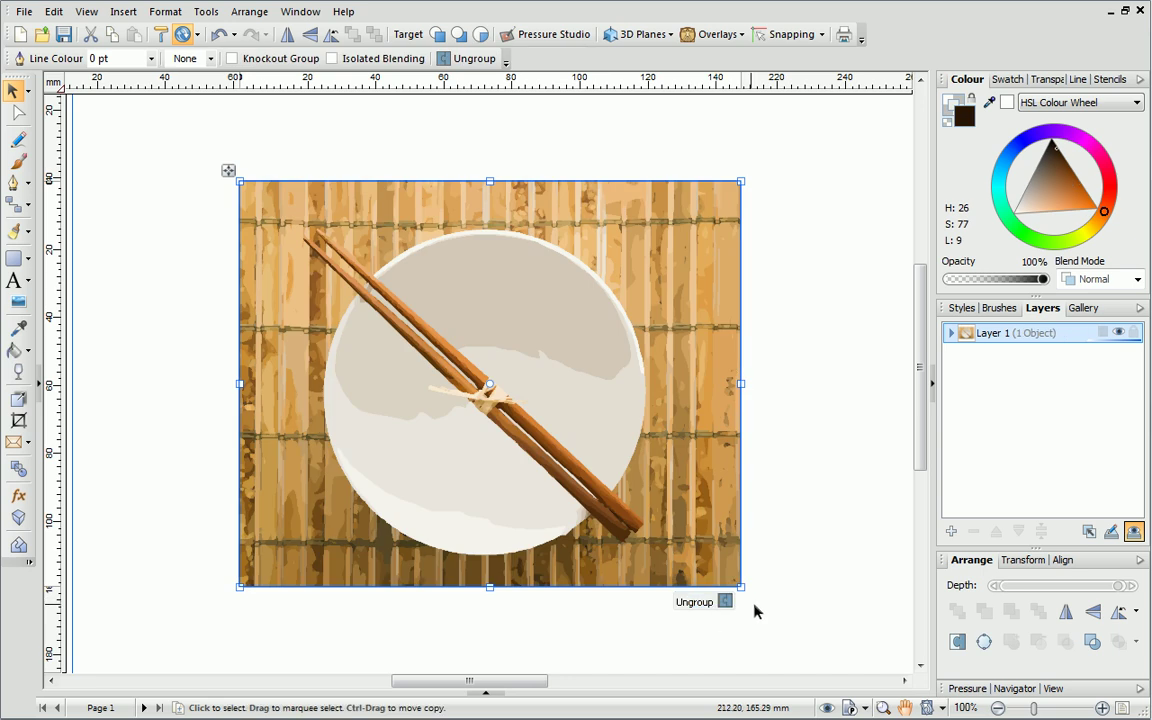
{"action": "left_click", "coordinate": [1084, 308]}
{"action": "left_click", "coordinate": [1137, 331]}
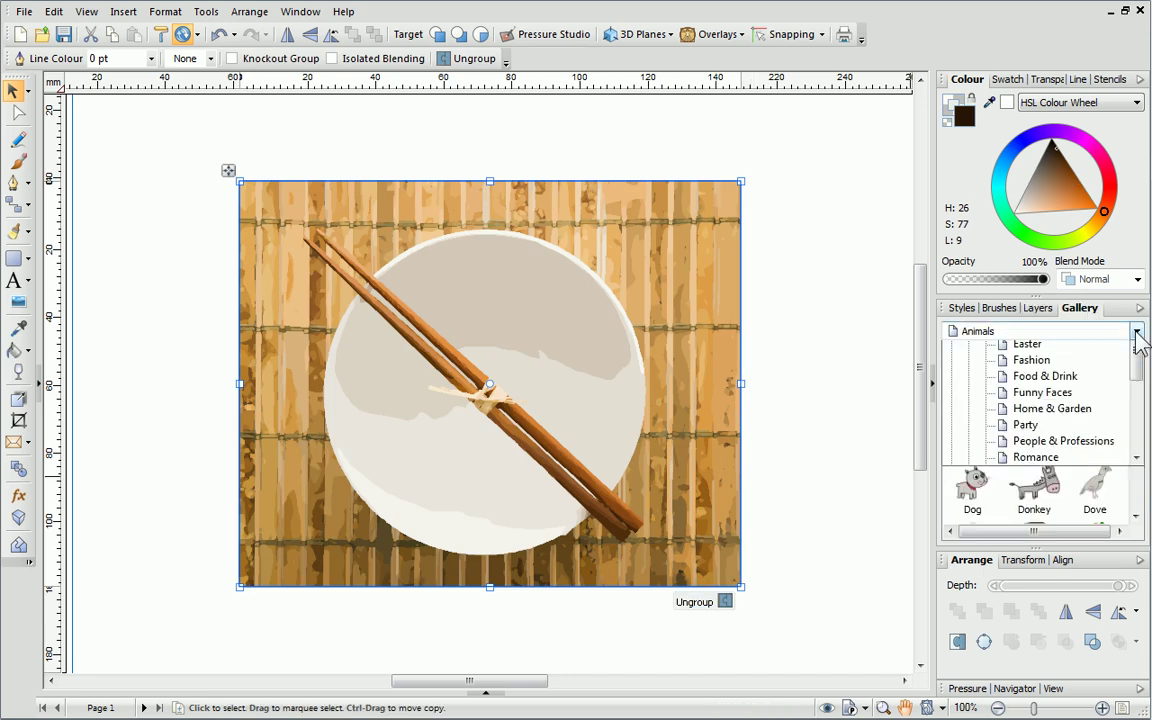
{"action": "left_click_drag", "start_coordinate": [1138, 345], "coordinate": [362, 515]}
{"action": "left_click", "coordinate": [1042, 380]}
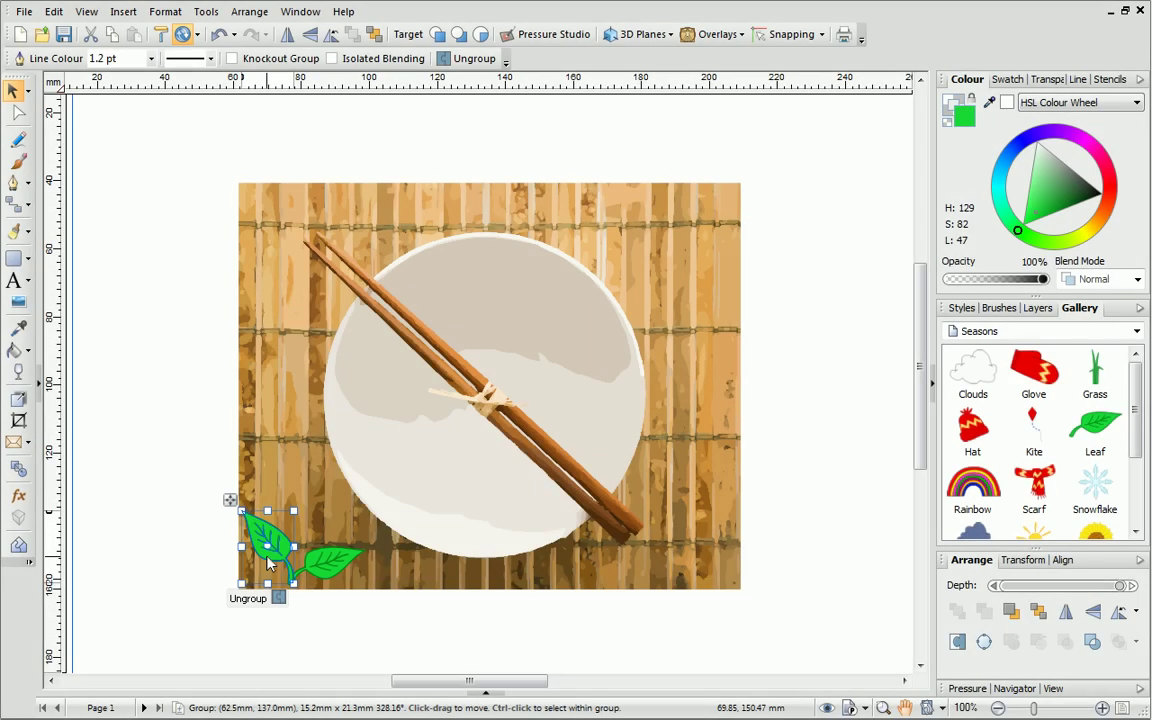
Marquee-select the bowl picture together with the leaves and group them as one object
{"action": "left_click", "coordinate": [194, 571]}
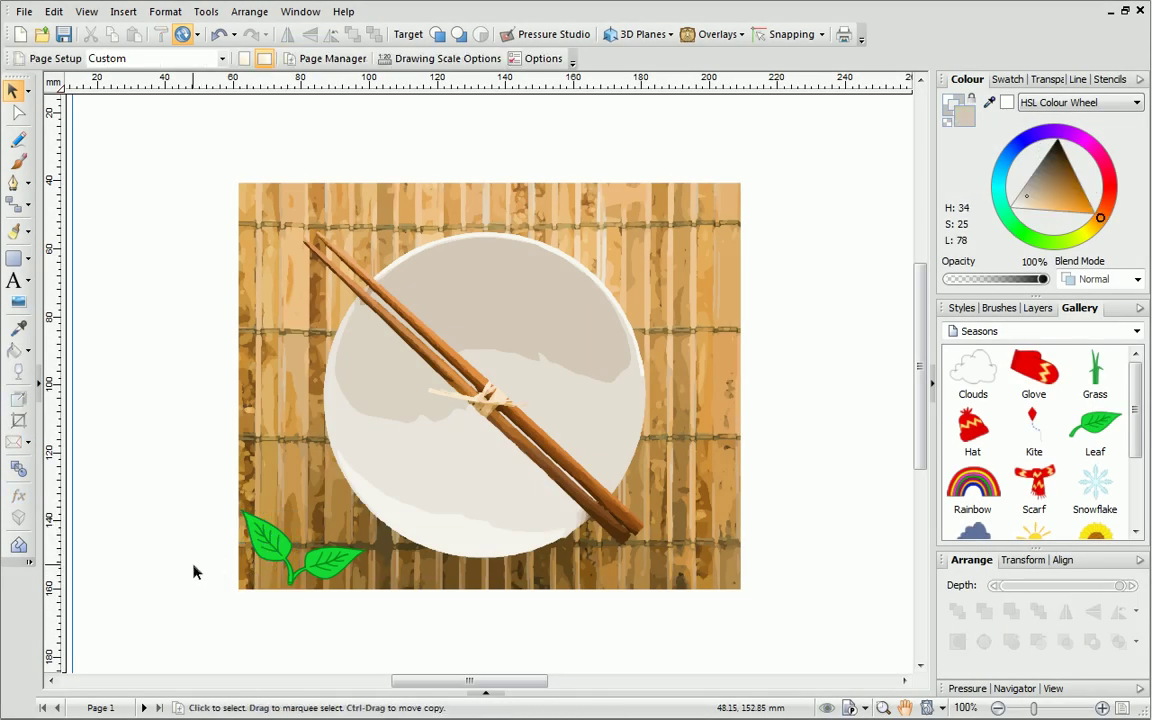
{"action": "left_click_drag", "start_coordinate": [180, 140], "coordinate": [790, 640]}
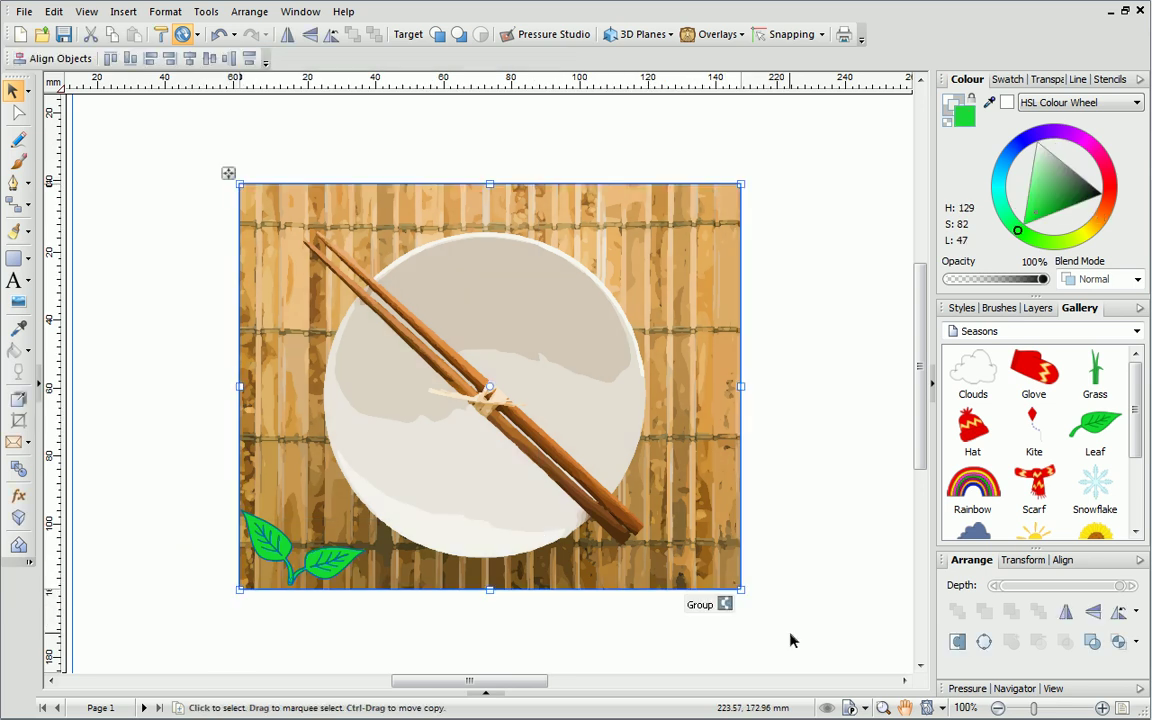
{"action": "left_click", "coordinate": [709, 606]}
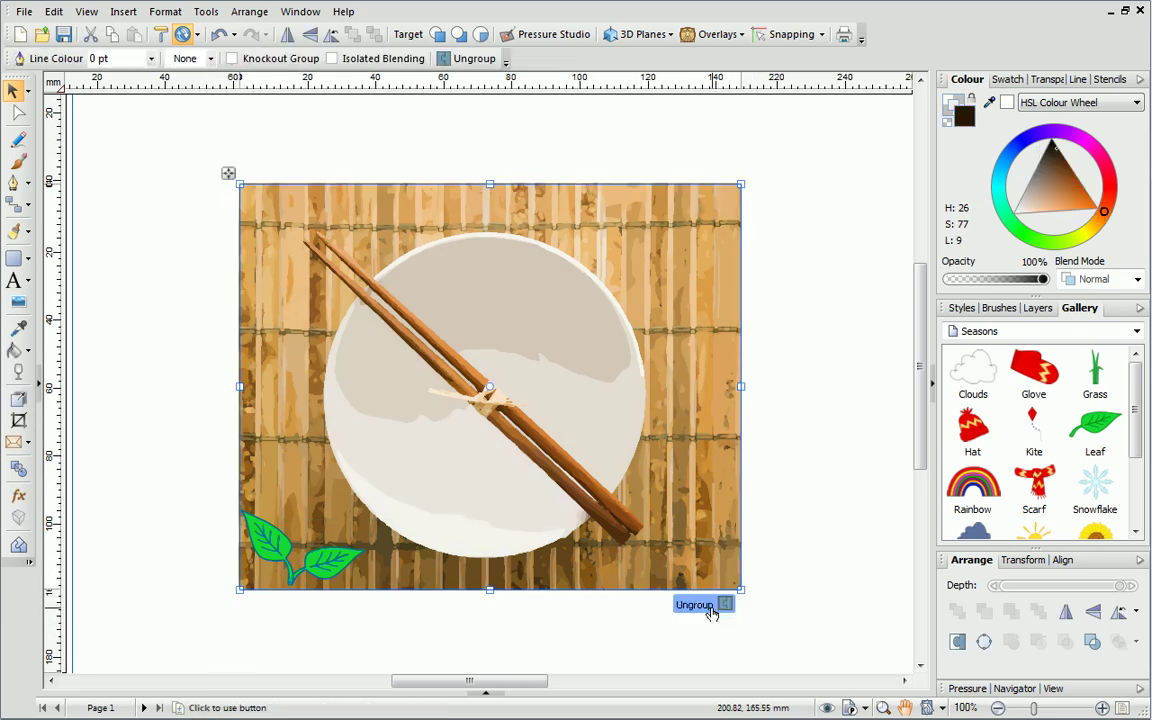
{"action": "left_click", "coordinate": [766, 617]}
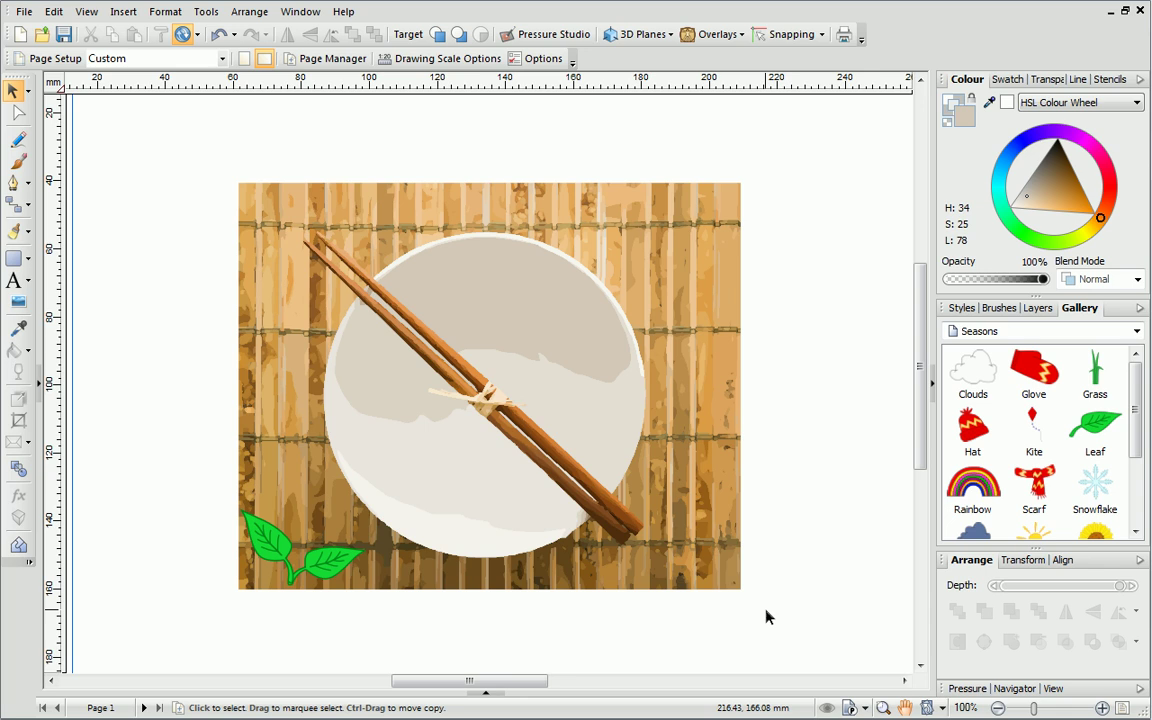
{"action": "left_click", "coordinate": [1103, 708]}
{"action": "left_click", "coordinate": [1103, 708]}
{"action": "left_click", "coordinate": [1103, 708]}
{"action": "left_click", "coordinate": [1103, 708]}
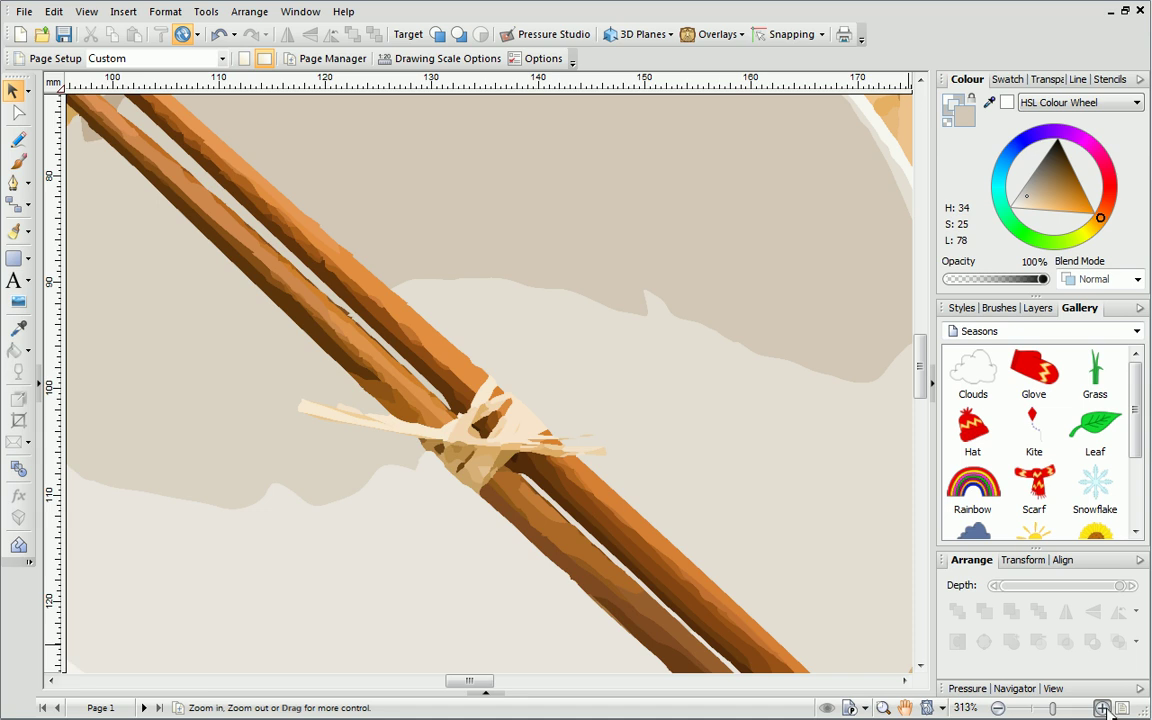
{"action": "left_click", "coordinate": [1103, 708]}
{"action": "left_click", "coordinate": [1103, 708]}
{"action": "left_click", "coordinate": [1103, 708]}
{"action": "left_click", "coordinate": [1103, 708]}
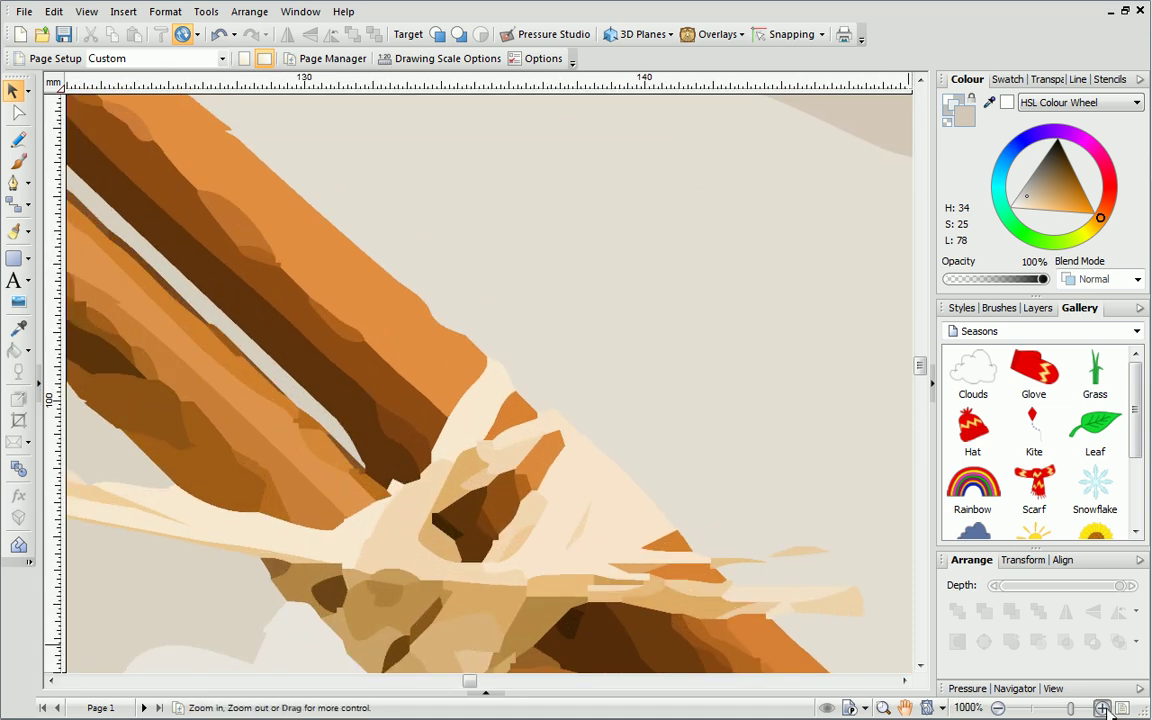
{"action": "left_click", "coordinate": [1103, 708]}
{"action": "left_click", "coordinate": [1103, 708]}
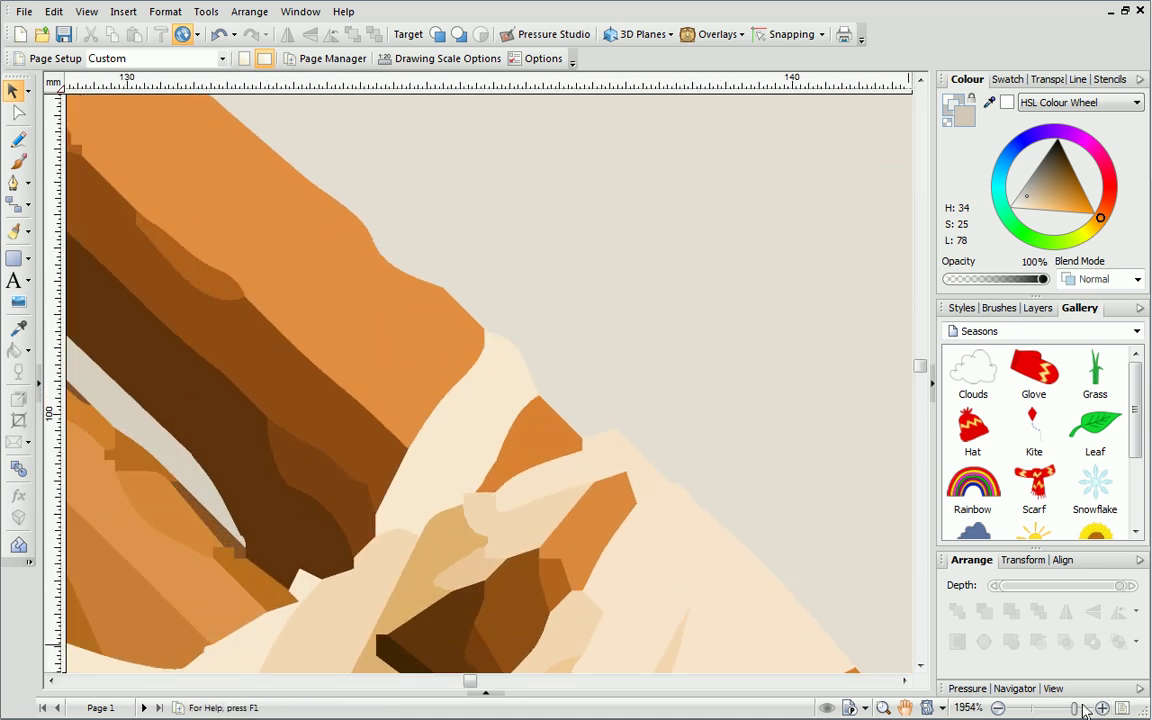
{"action": "left_click", "coordinate": [997, 708]}
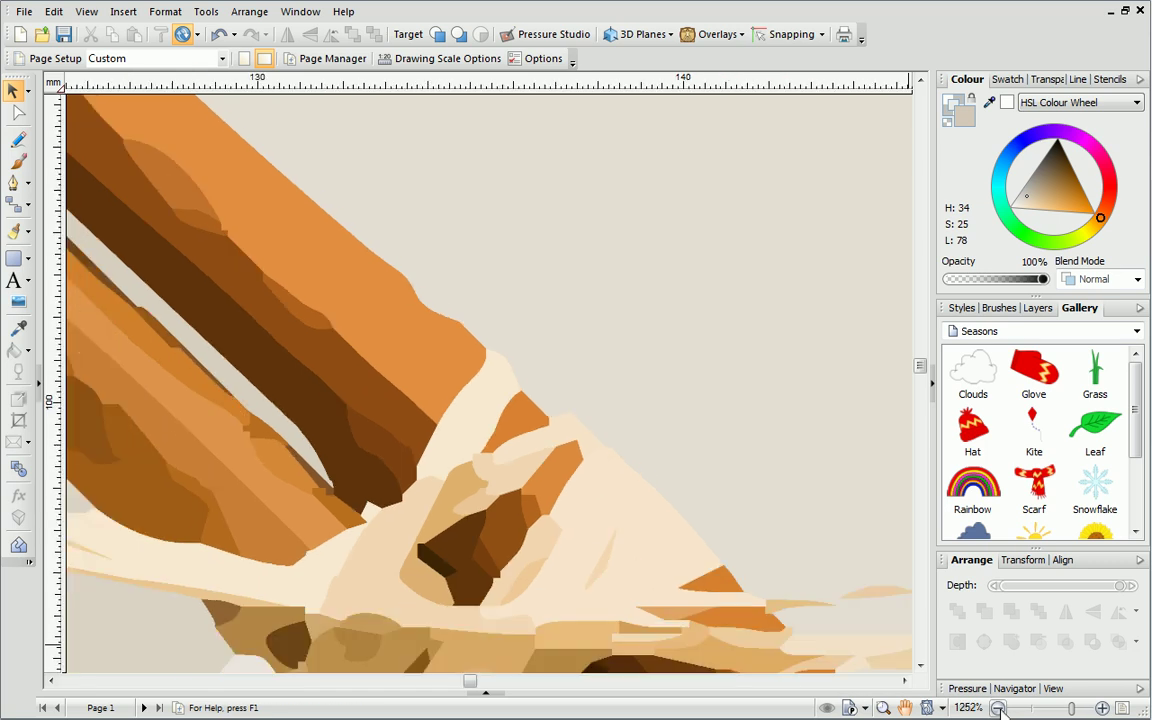
{"action": "left_click", "coordinate": [997, 708]}
{"action": "left_click", "coordinate": [997, 708]}
{"action": "left_click", "coordinate": [997, 708]}
{"action": "left_click", "coordinate": [997, 708]}
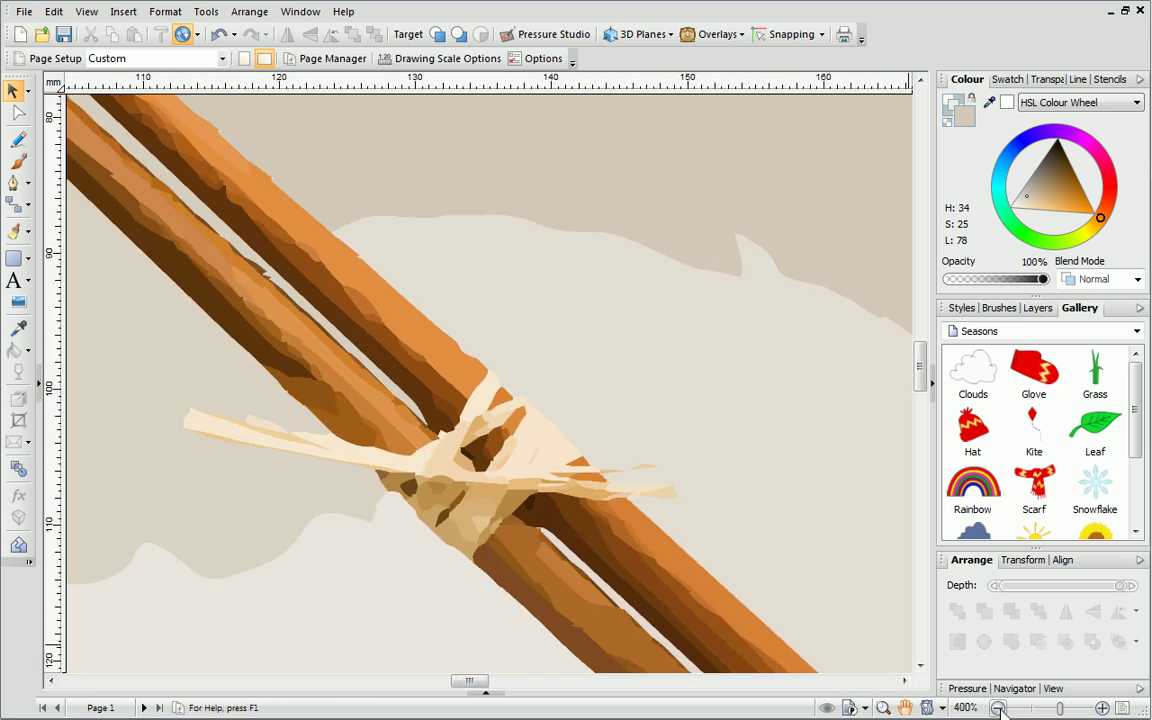
{"action": "left_click", "coordinate": [997, 708]}
{"action": "left_click", "coordinate": [997, 708]}
{"action": "left_click", "coordinate": [997, 708]}
{"action": "left_click", "coordinate": [997, 708]}
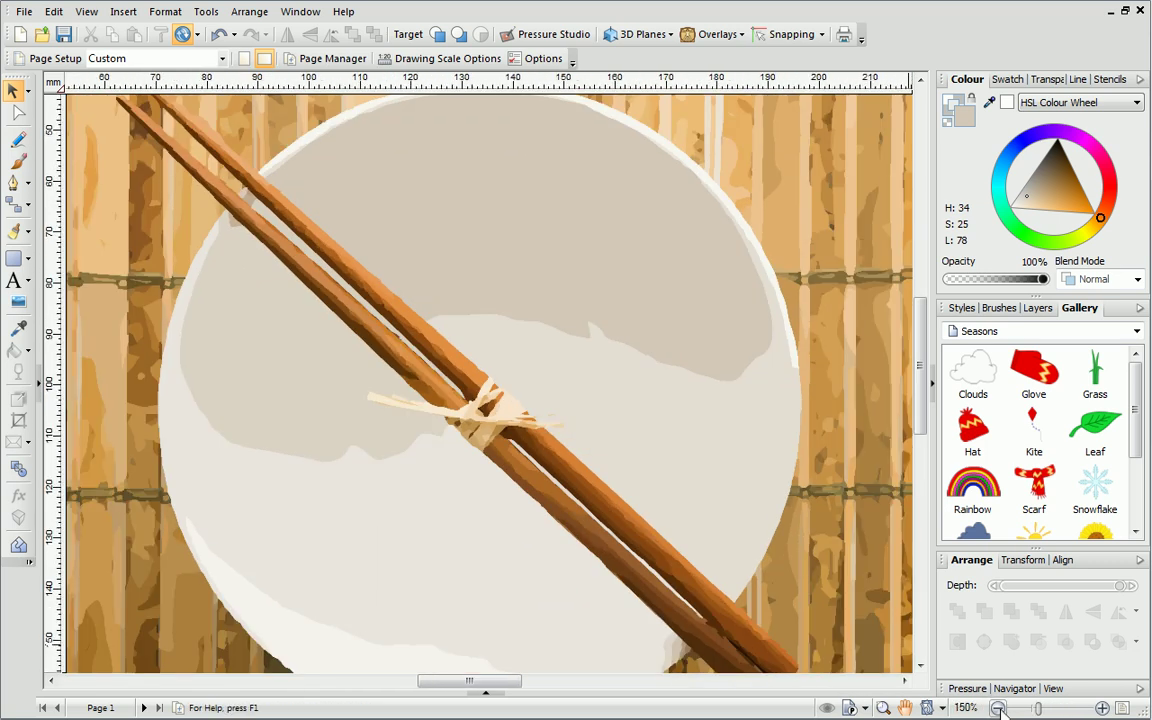
{"action": "left_click", "coordinate": [997, 708]}
{"action": "left_click", "coordinate": [997, 708]}
{"action": "left_click", "coordinate": [997, 708]}
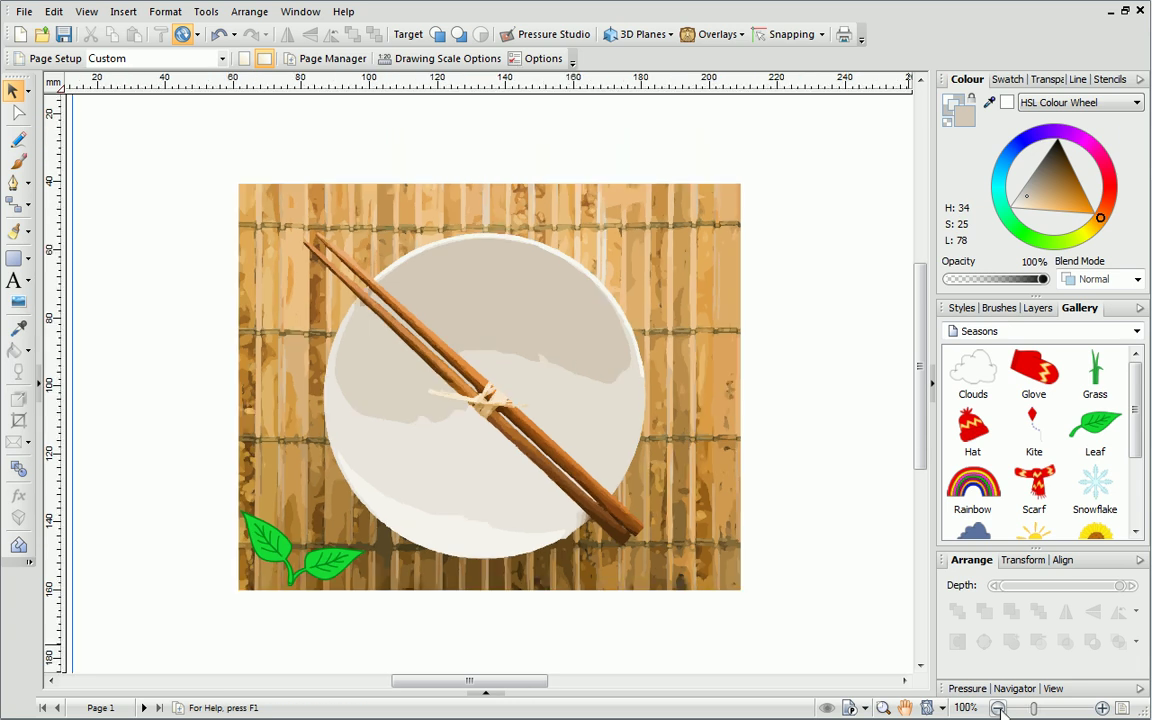